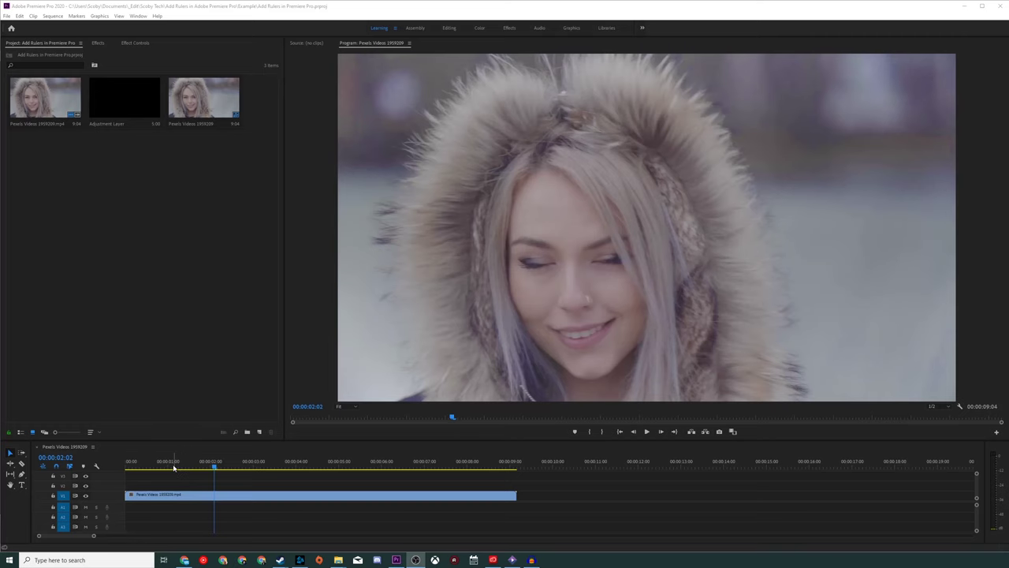
Step: Scrub the playhead back to 00:00:01:08, where the woman smiles at the camera
mouse_move(164, 466)
mouse_down()
mouse_move(129, 466)
mouse_move(239, 461)
mouse_move(182, 465)
mouse_up()
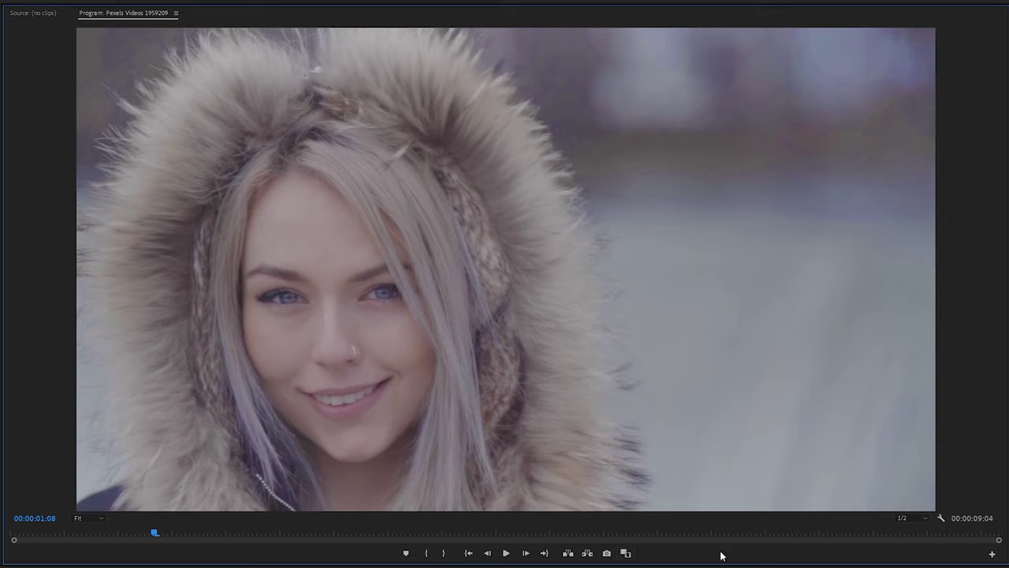
Step: Add Space, Safe Margins, Show Rulers and Show Guides buttons to the Program Monitor controls
click(992, 558)
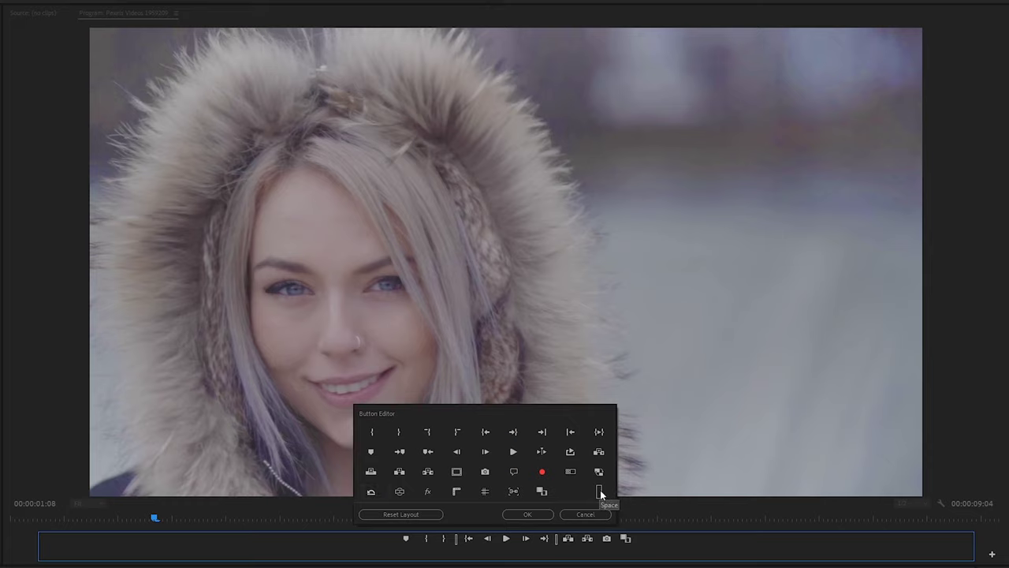
drag(599, 493, 640, 542)
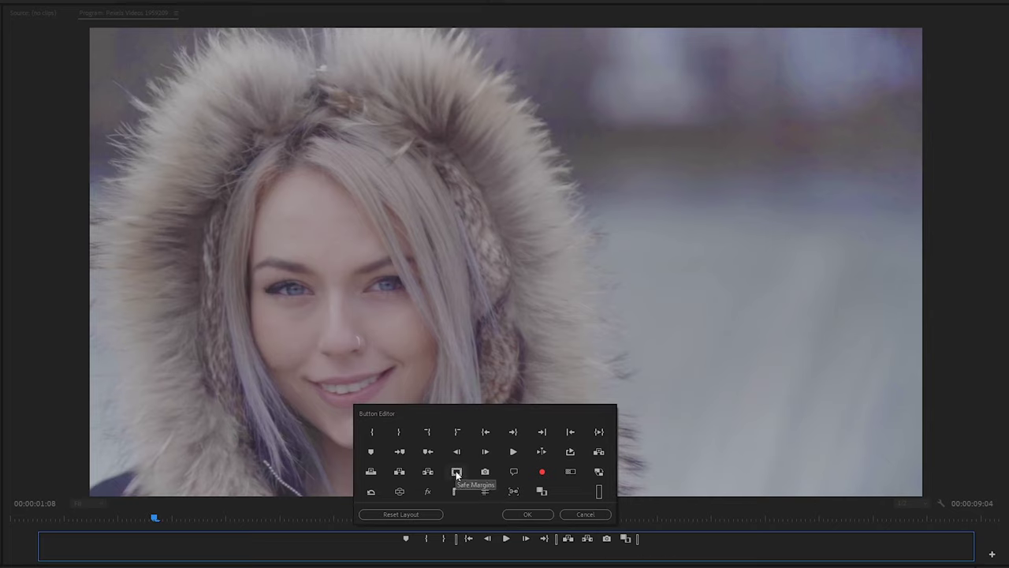
drag(458, 474, 649, 538)
drag(458, 494, 669, 539)
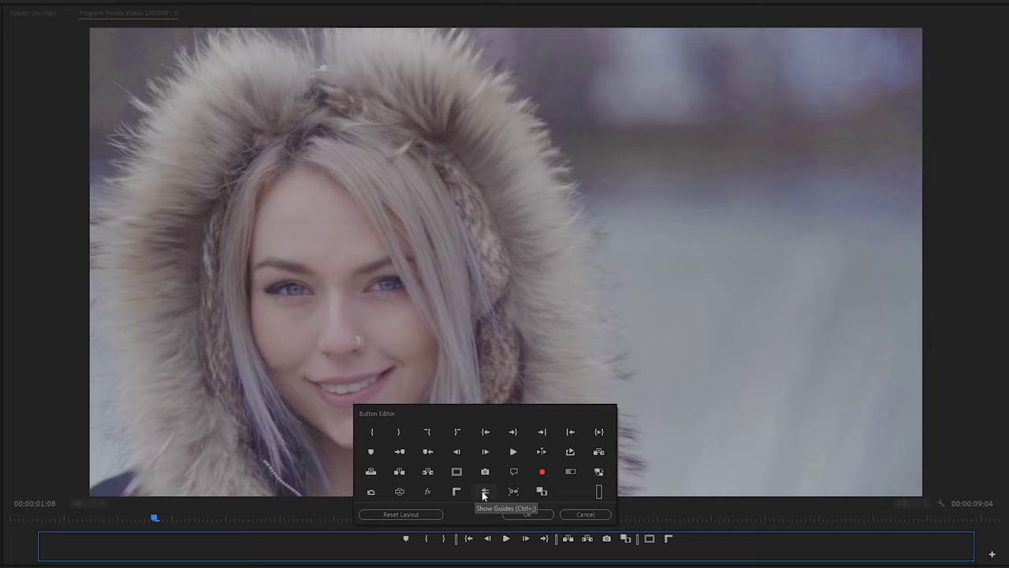
drag(485, 494, 687, 539)
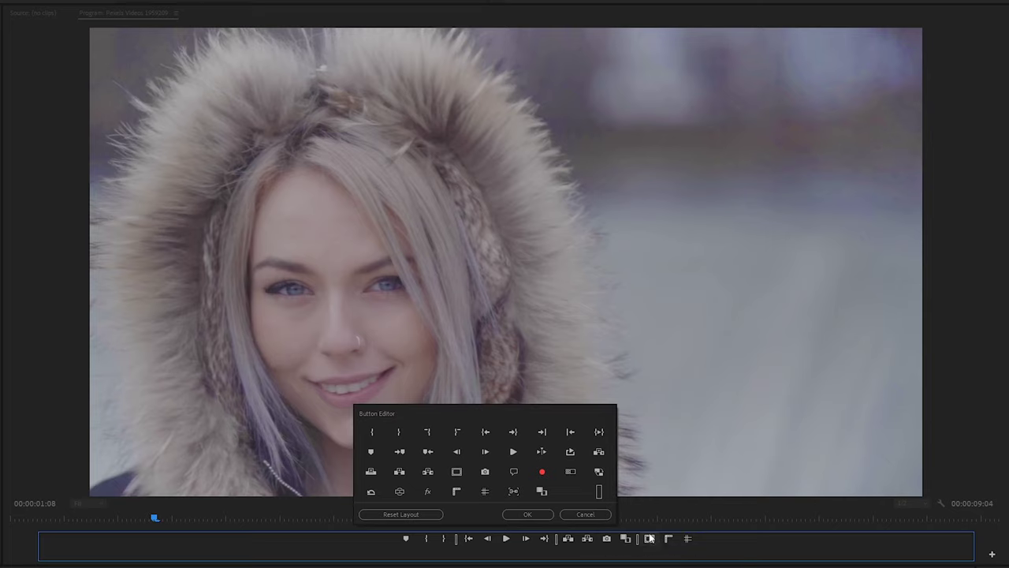
click(521, 515)
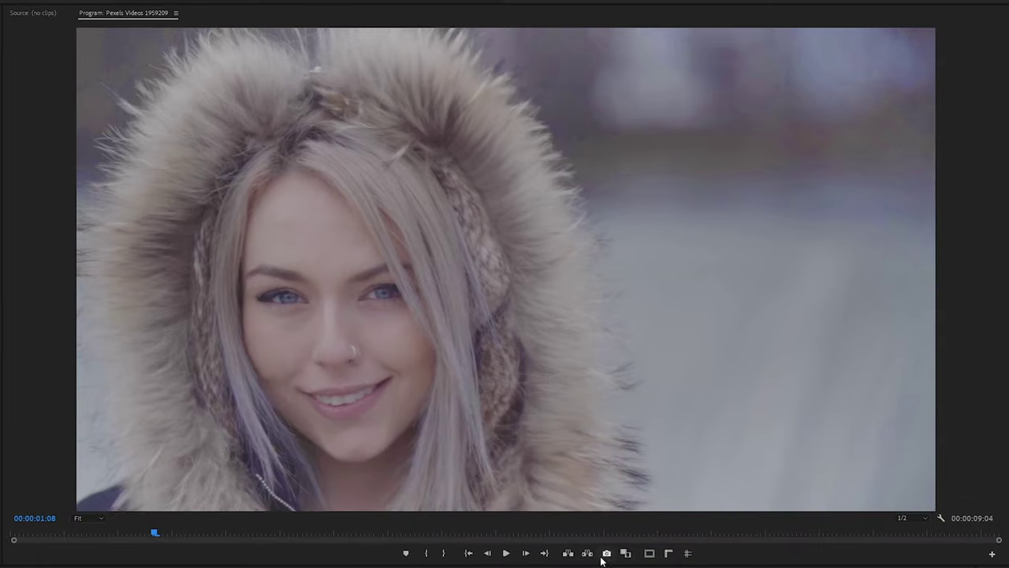
Step: Show rulers on the Program Monitor, save the project, and turn on guides
click(668, 553)
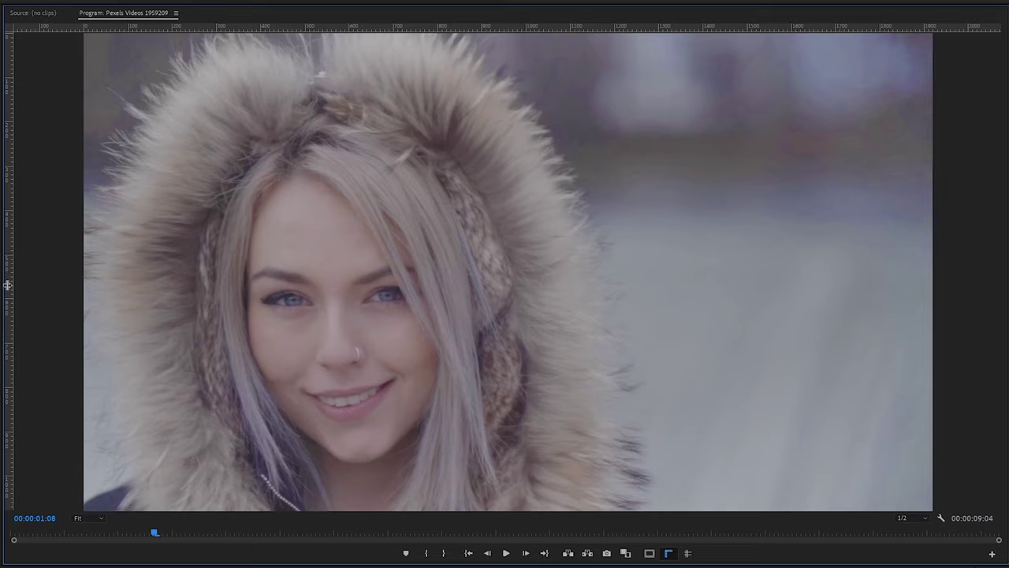
key(ctrl+s)
key(ctrl+semicolon)
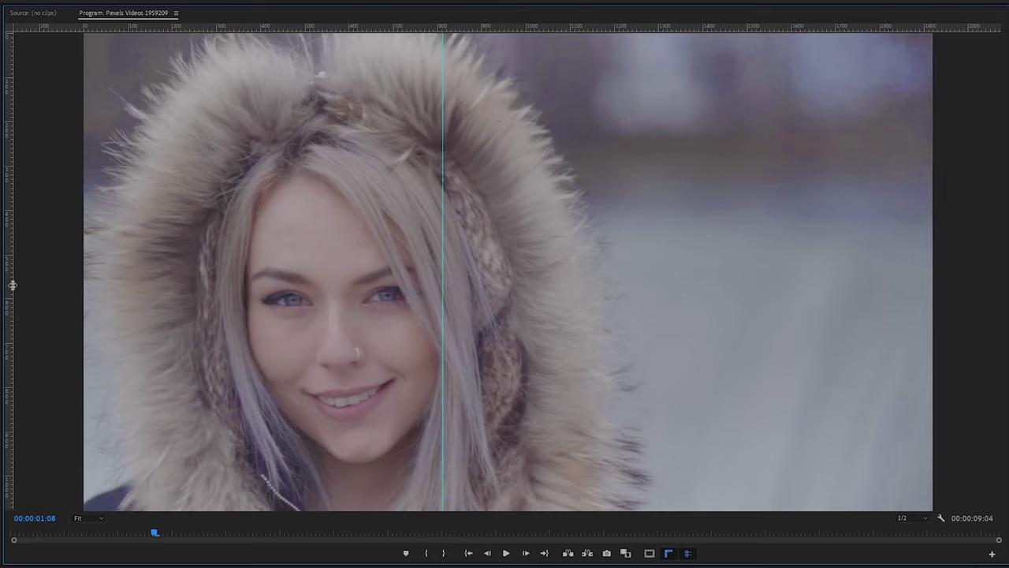
Step: Place two vertical guides (nose, face centre) and three horizontal guides (eyes, below nose, mouth)
drag(9, 284, 341, 280)
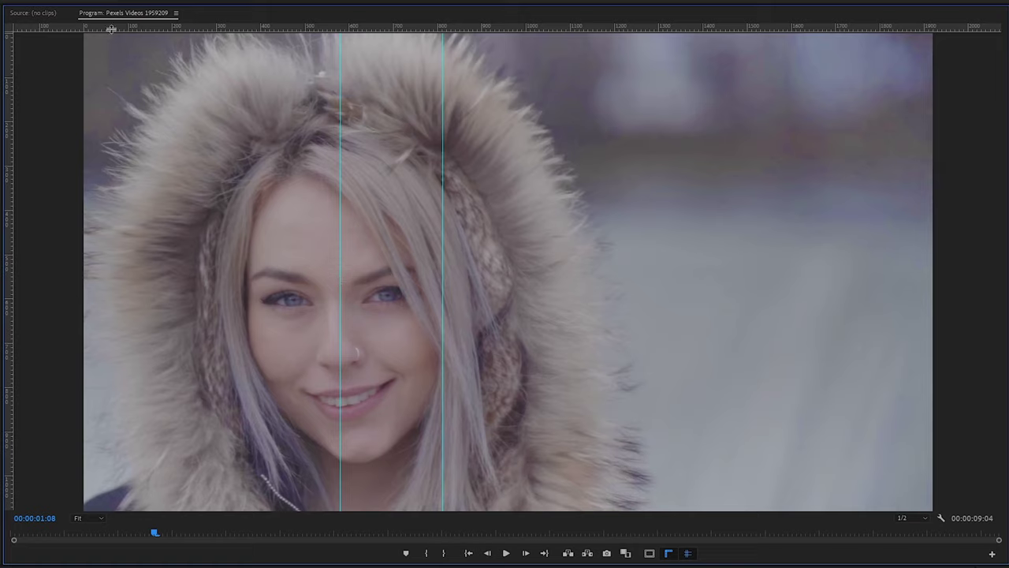
drag(111, 29, 157, 267)
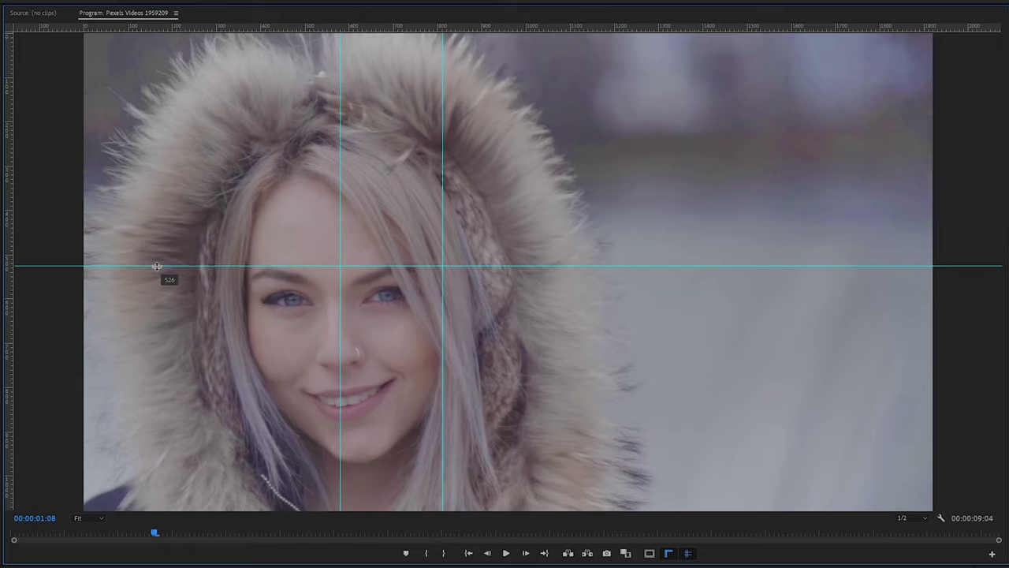
drag(157, 266, 188, 295)
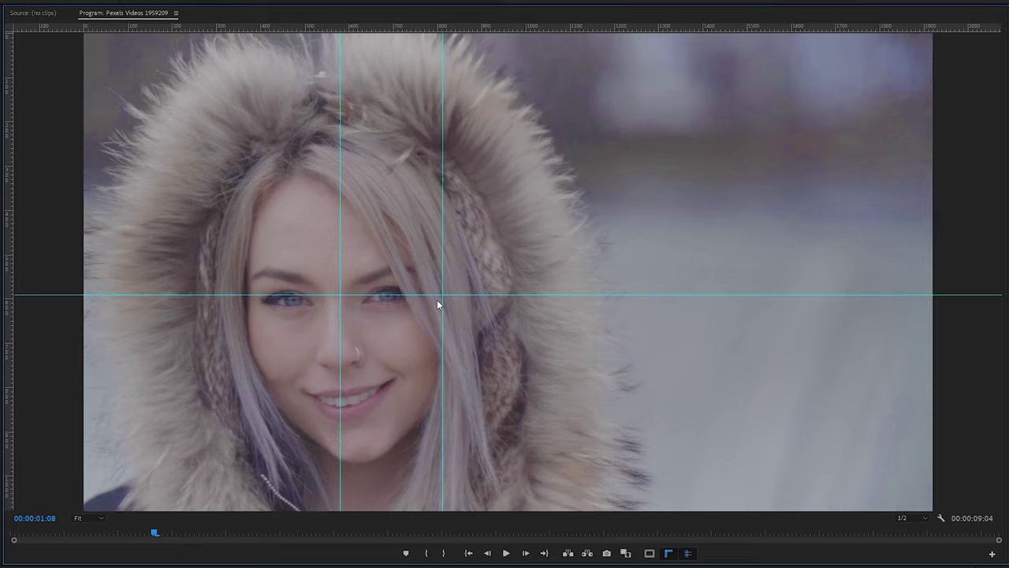
drag(297, 295, 309, 297)
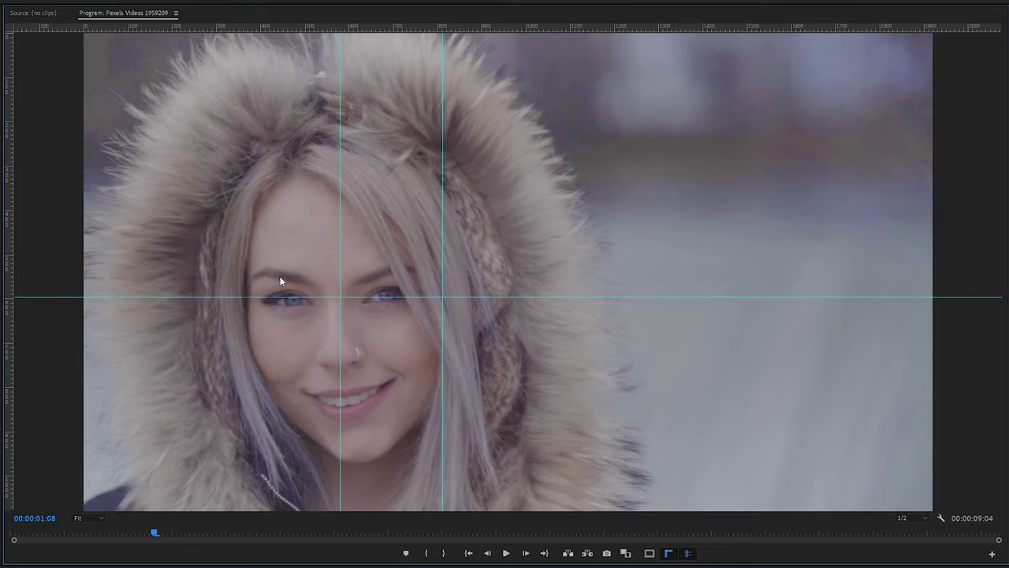
drag(300, 27, 322, 358)
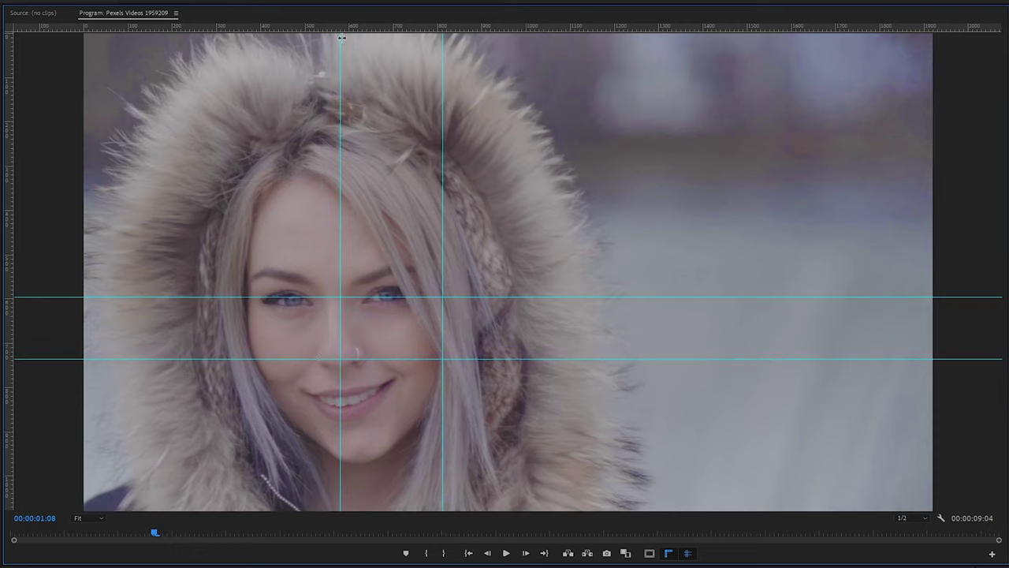
drag(341, 32, 354, 388)
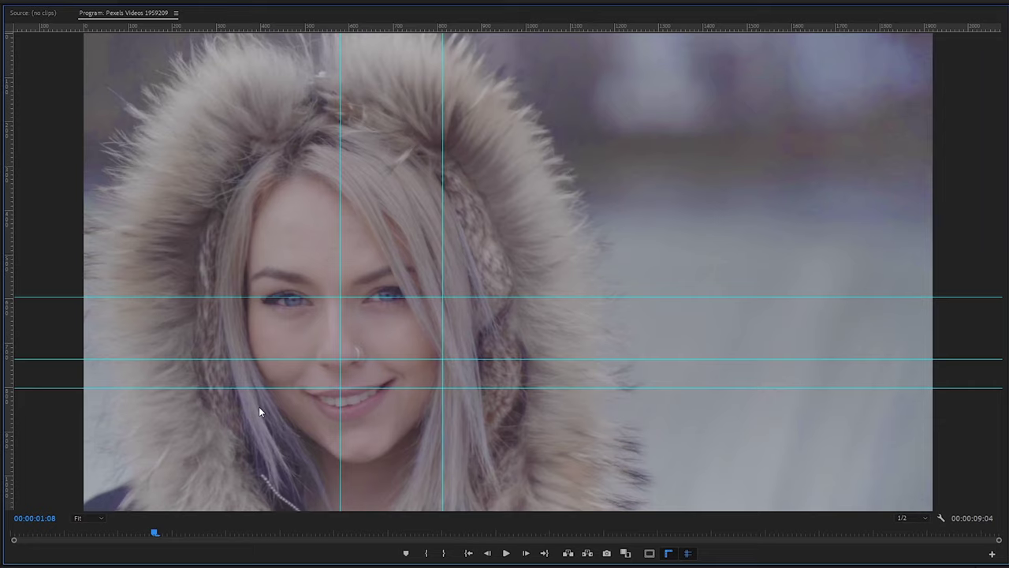
Step: Add a vertical guide on the frame's right side, then play the clip to 00:00:02:11
drag(7, 245, 793, 245)
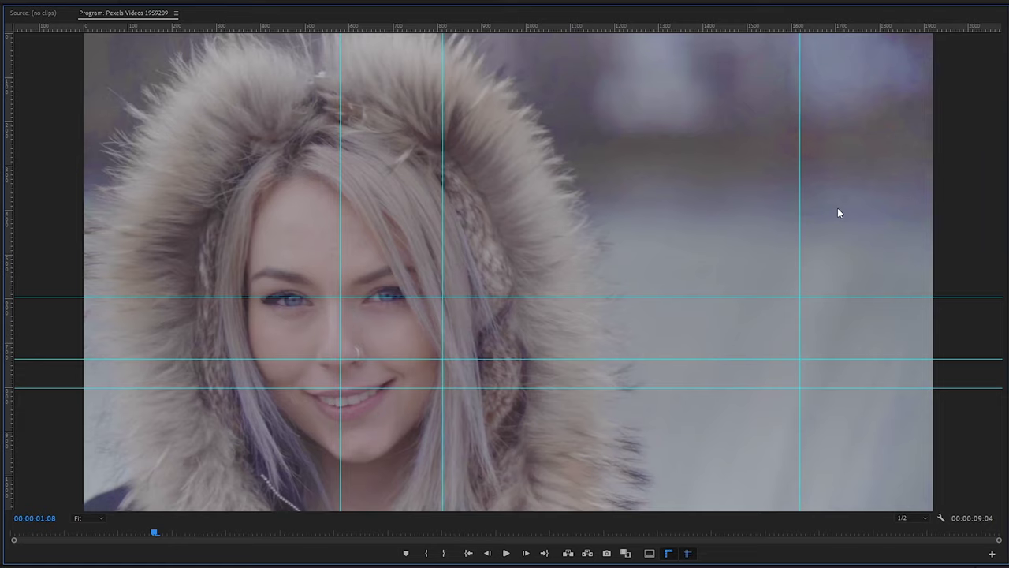
key(Left)
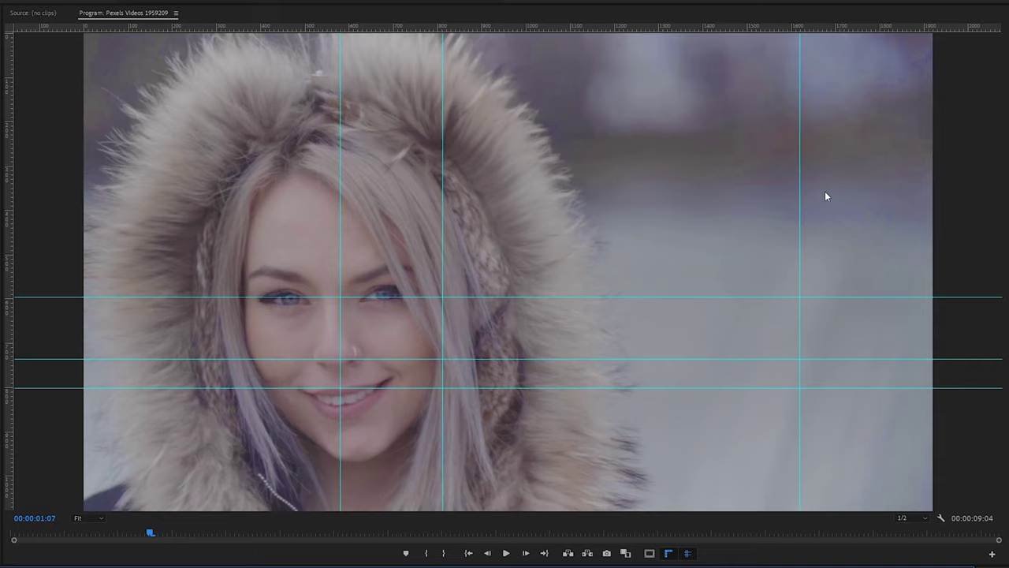
key(space)
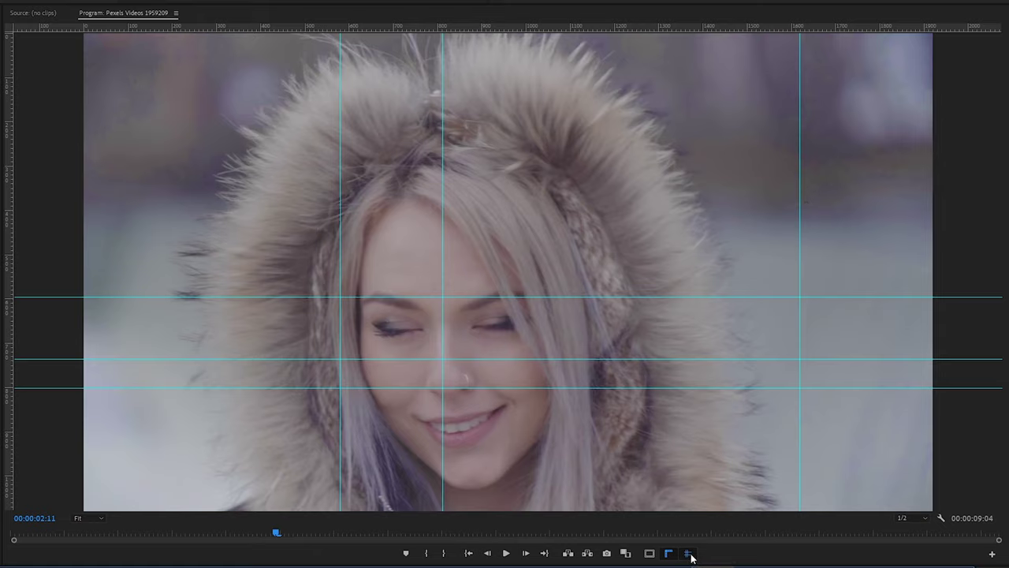
Step: Toggle guides off and on to compare, ending with guides shown at 00:00:01:07
click(688, 554)
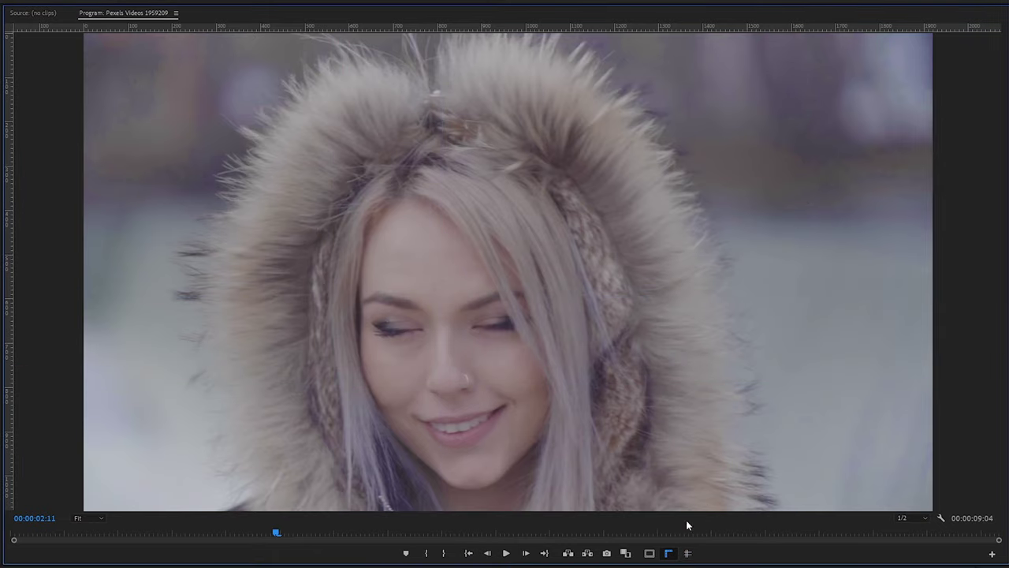
click(688, 553)
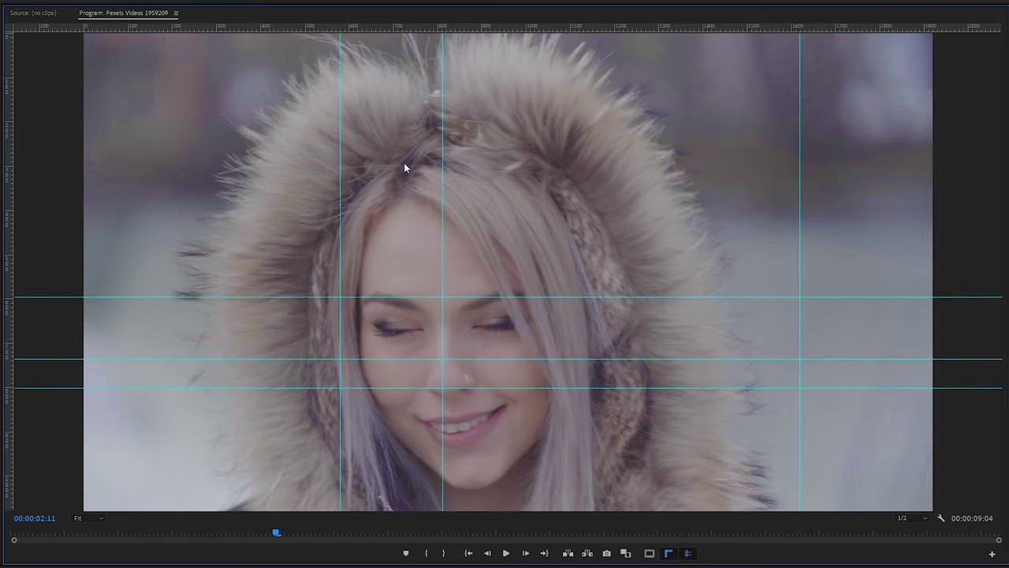
click(688, 554)
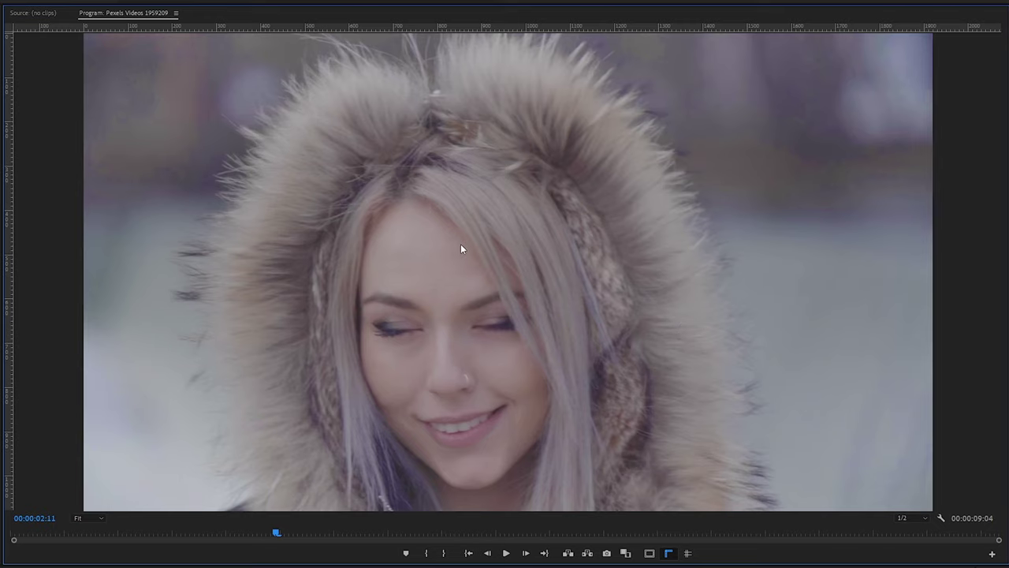
key(Left)
key(Left)
key(Left)
key(Left)
key(Left)
key(Left)
key(Left)
key(Left)
key(Left)
key(Left)
key(Left)
key(Left)
key(Left)
key(Left)
key(Left)
key(Left)
key(Left)
key(Left)
key(Left)
key(Left)
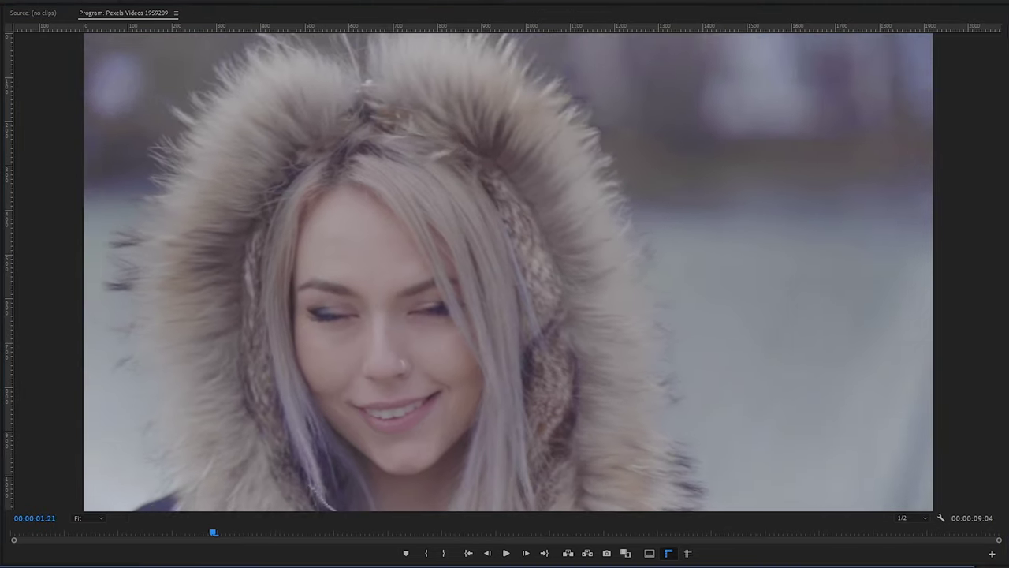
click(688, 553)
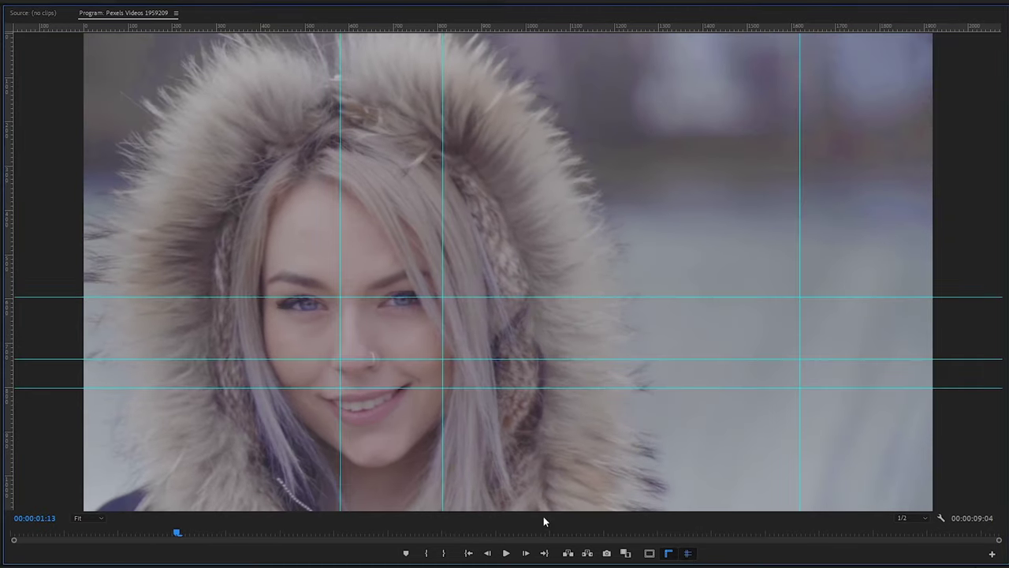
key(Left)
key(Left)
key(Left)
key(Left)
key(Left)
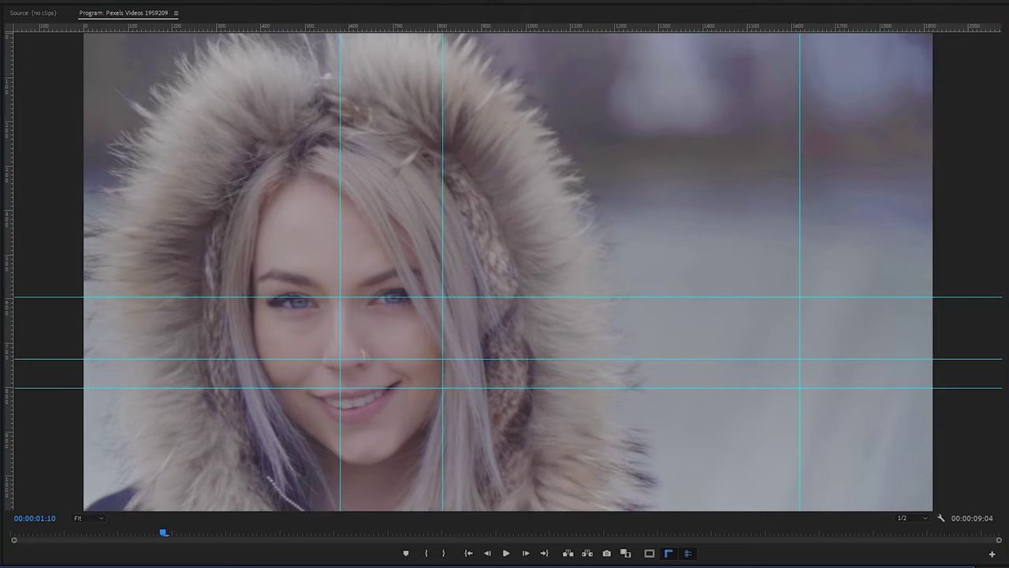
key(Left)
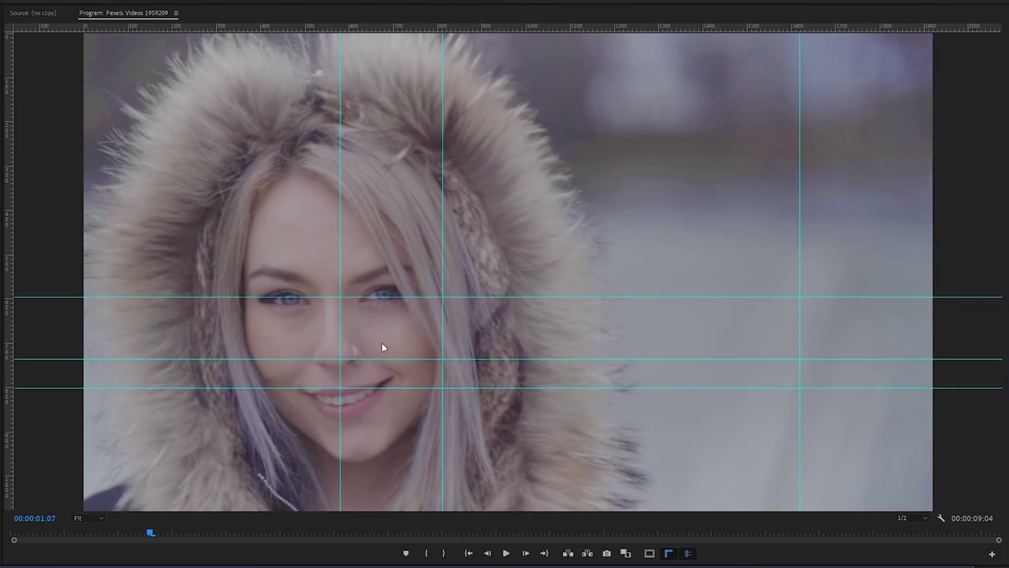
click(649, 554)
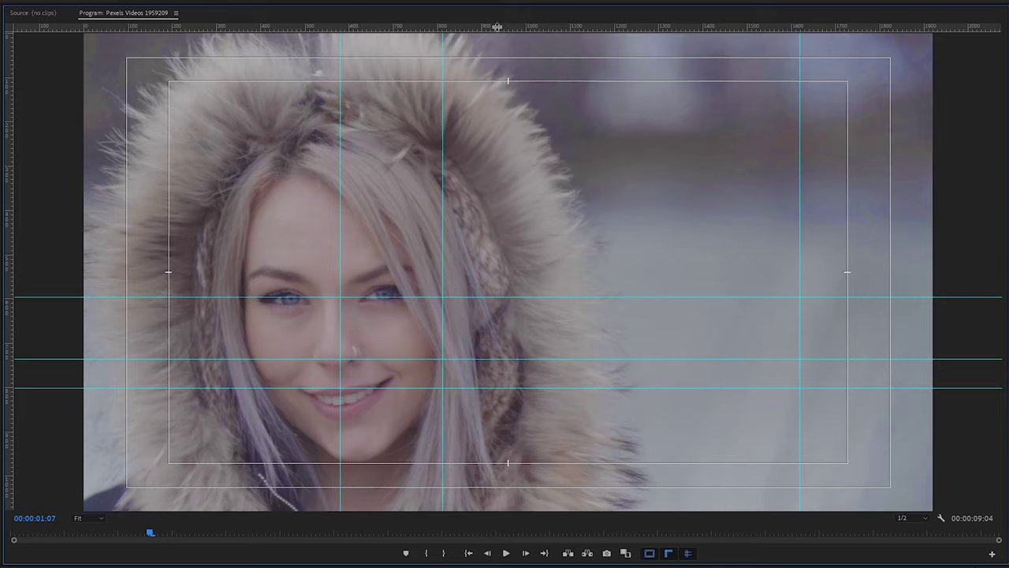
drag(498, 32, 508, 272)
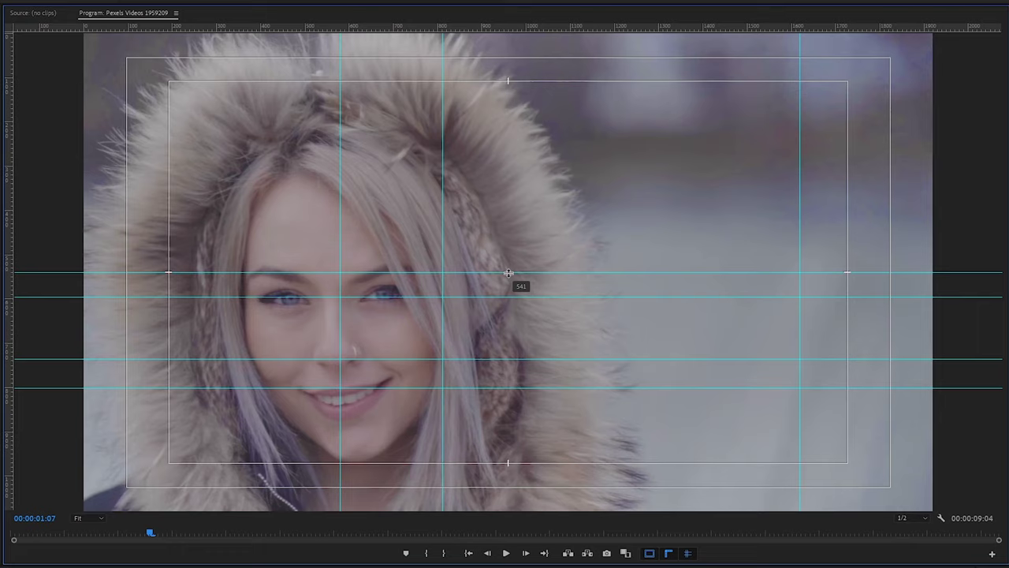
drag(11, 243, 508, 222)
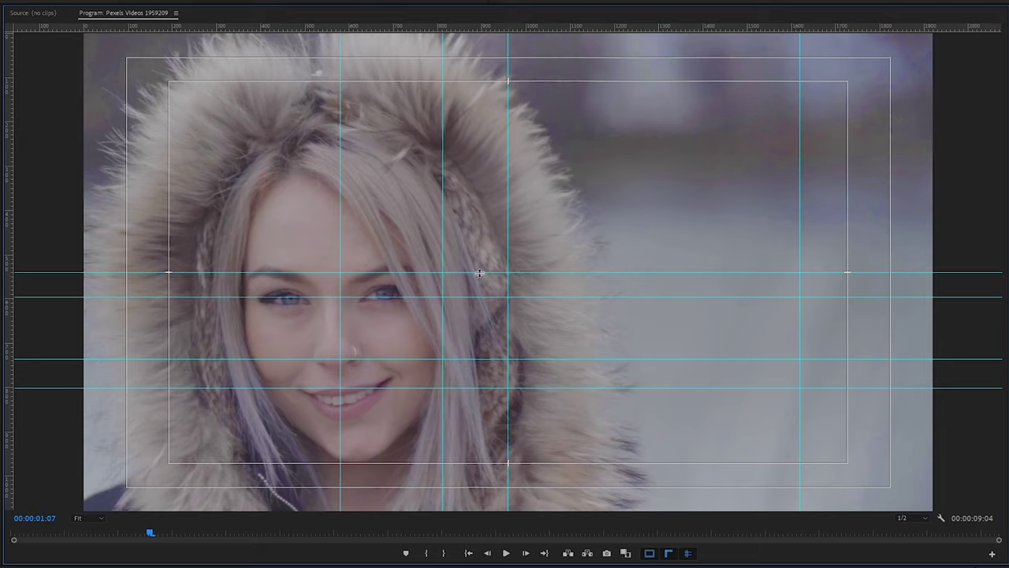
drag(482, 272, 499, 26)
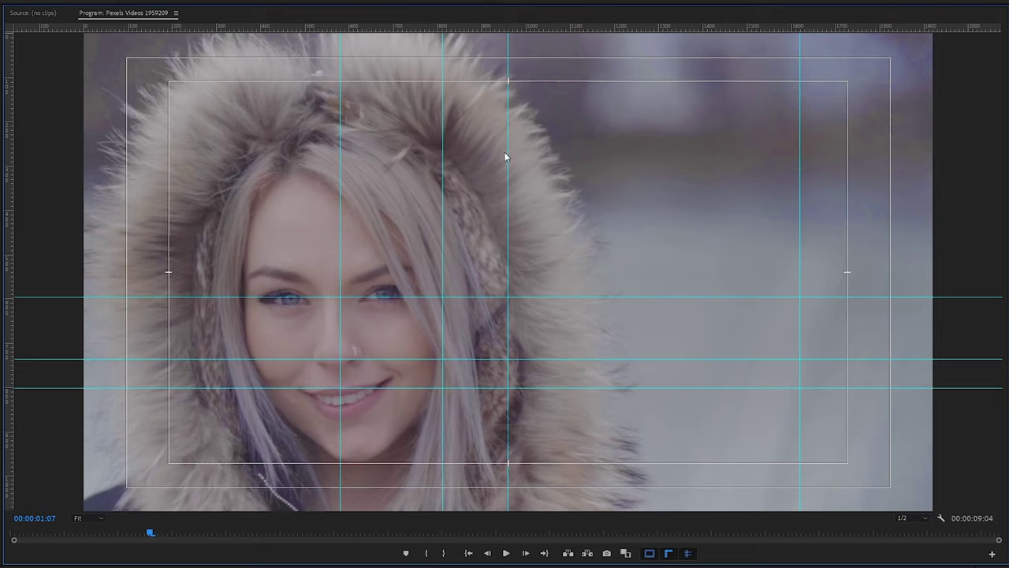
drag(510, 179, 11, 203)
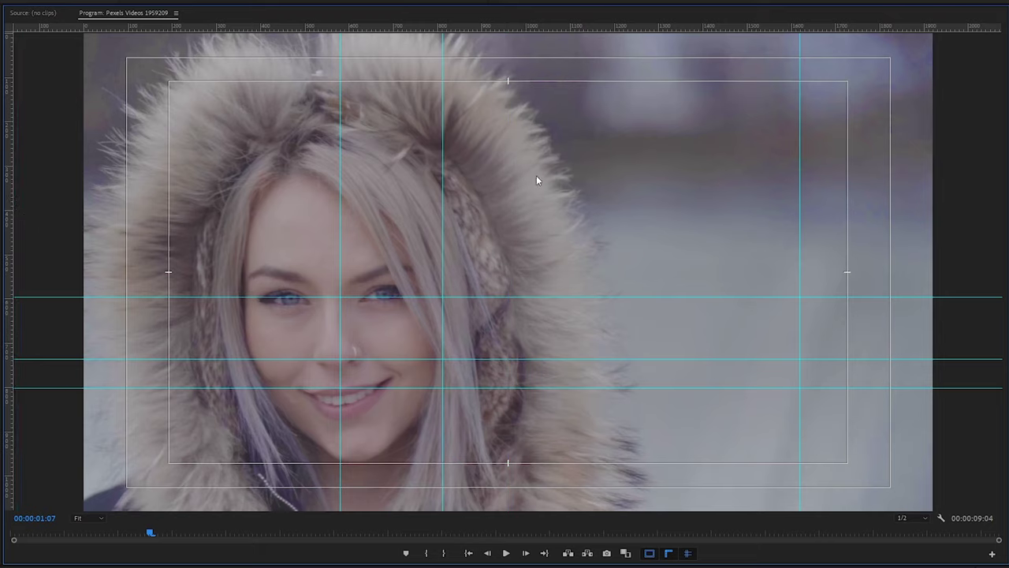
click(648, 552)
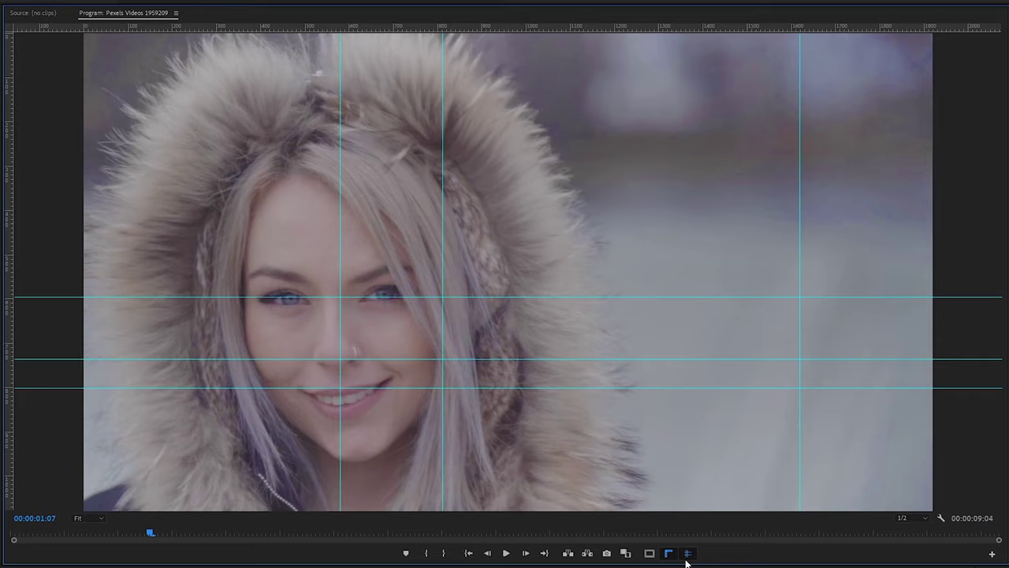